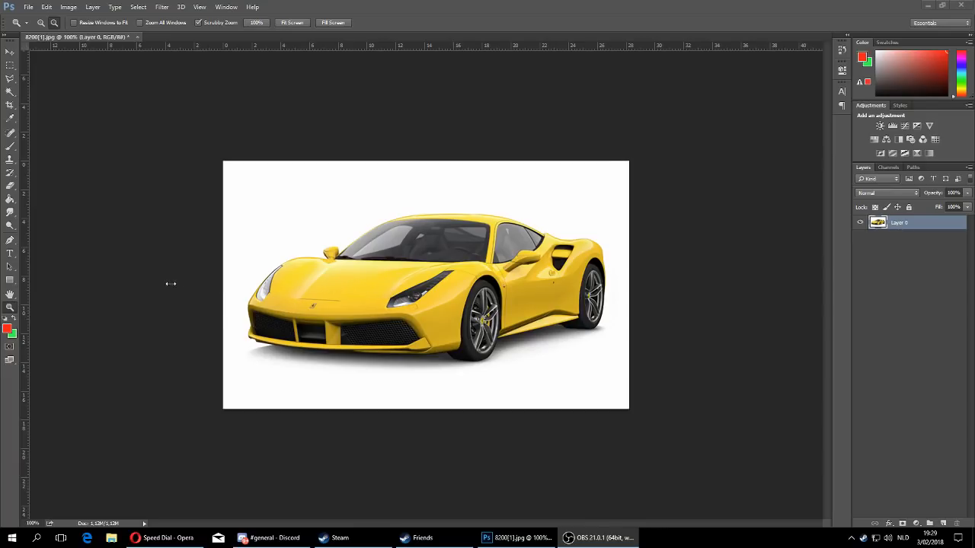
- Draw a rectangle about 133 × 52 px in the image's upper-left corner with the pure red fill ff0000
click(10, 281)
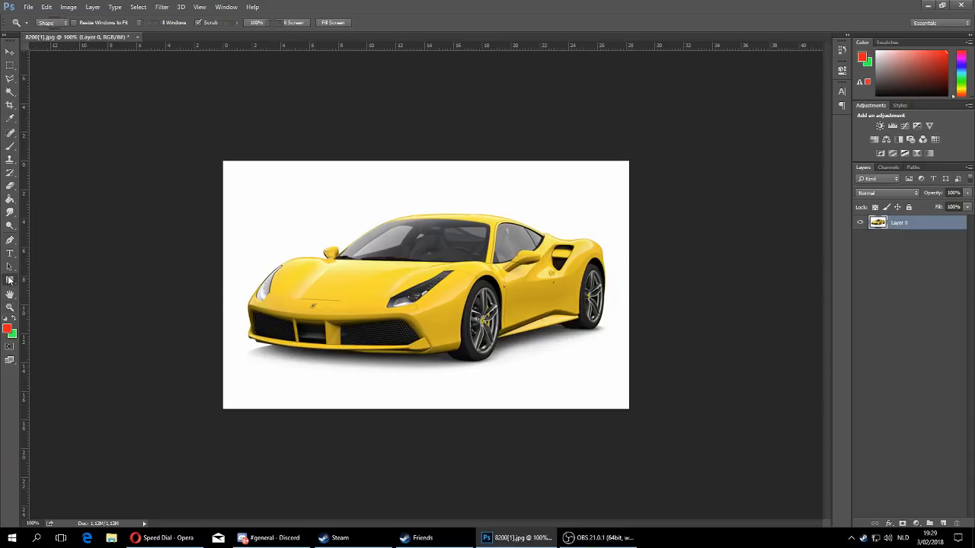
drag(233, 170, 301, 196)
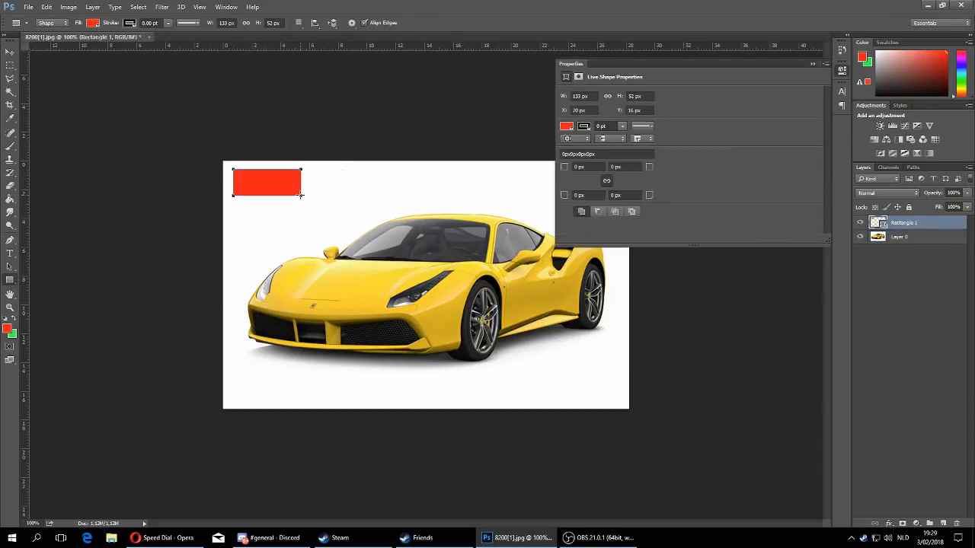
click(93, 22)
click(140, 43)
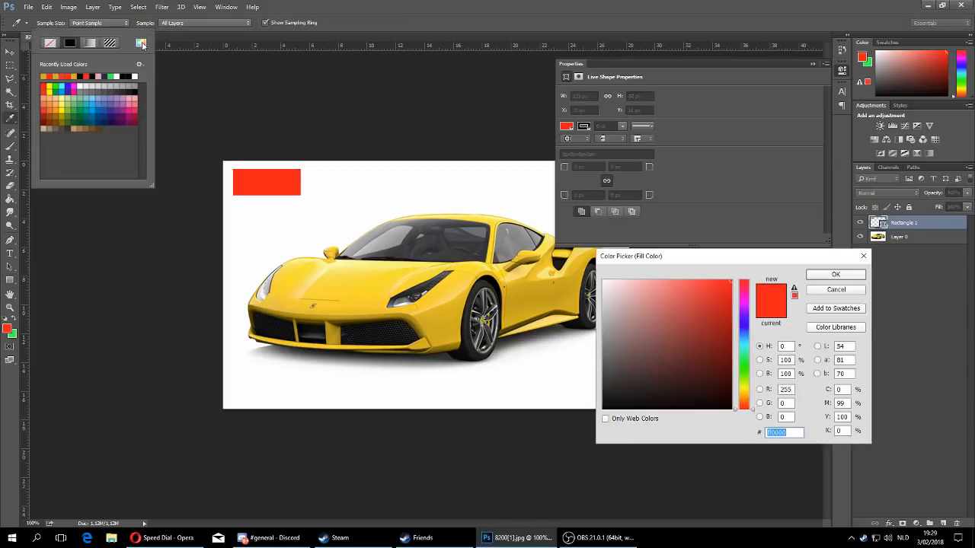
drag(716, 299, 732, 279)
click(835, 275)
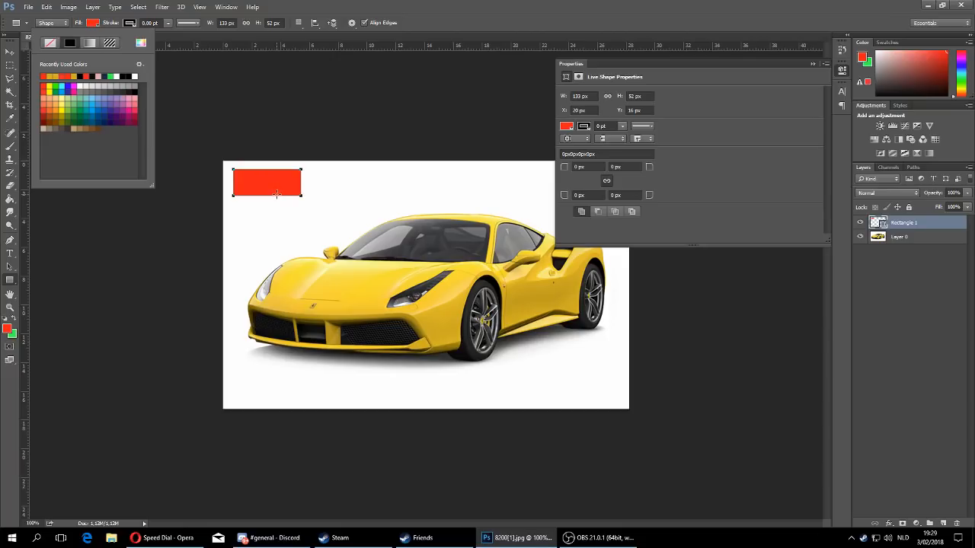
- Draw a second rectangle about 142 × 54 px beside the red one and fill it with yellow sampled from the car's body
drag(309, 169, 382, 196)
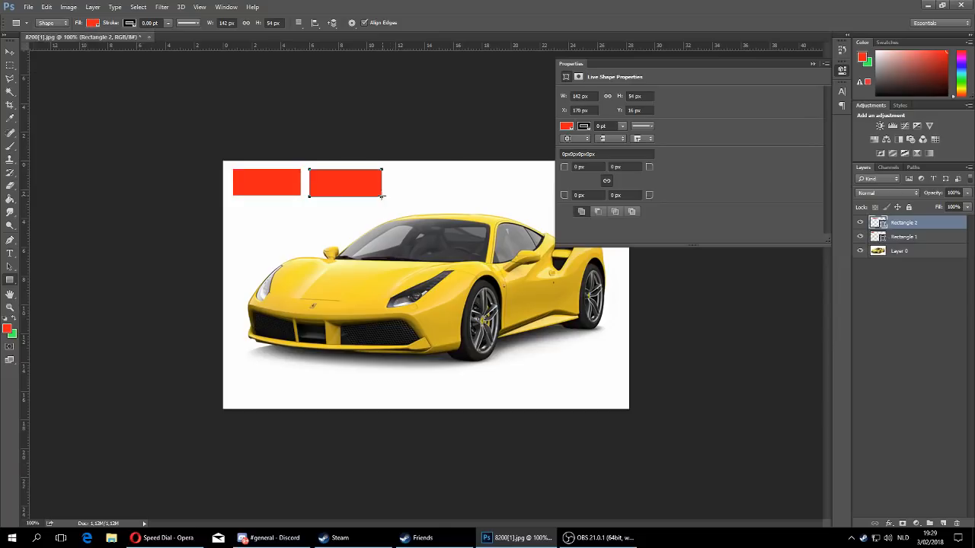
click(94, 23)
click(141, 42)
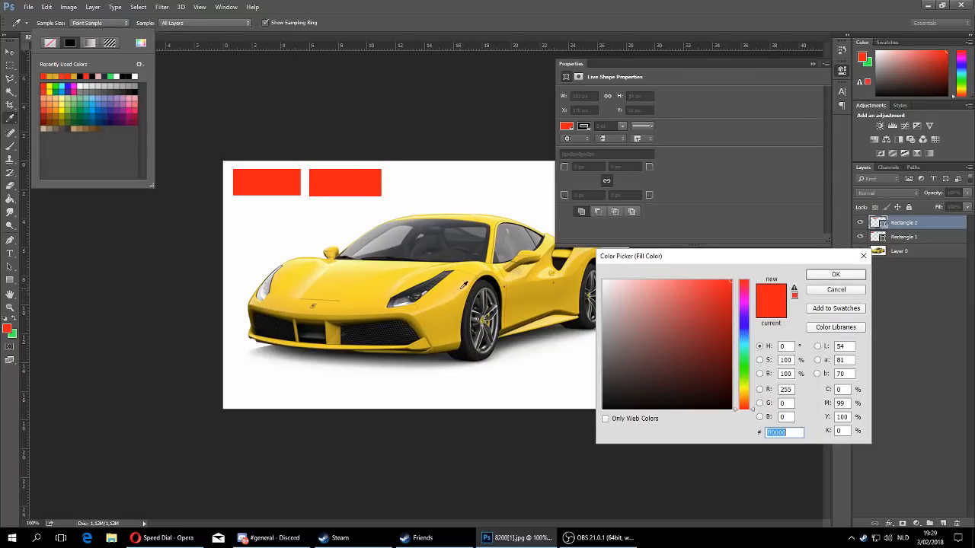
click(447, 325)
click(836, 274)
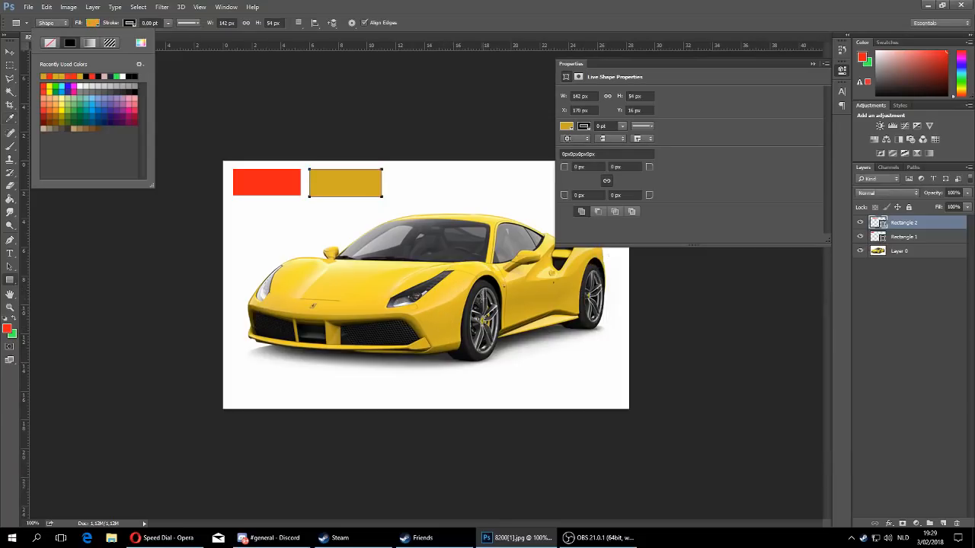
- Move the yellow rectangle so its edge touches the red rectangle
click(10, 52)
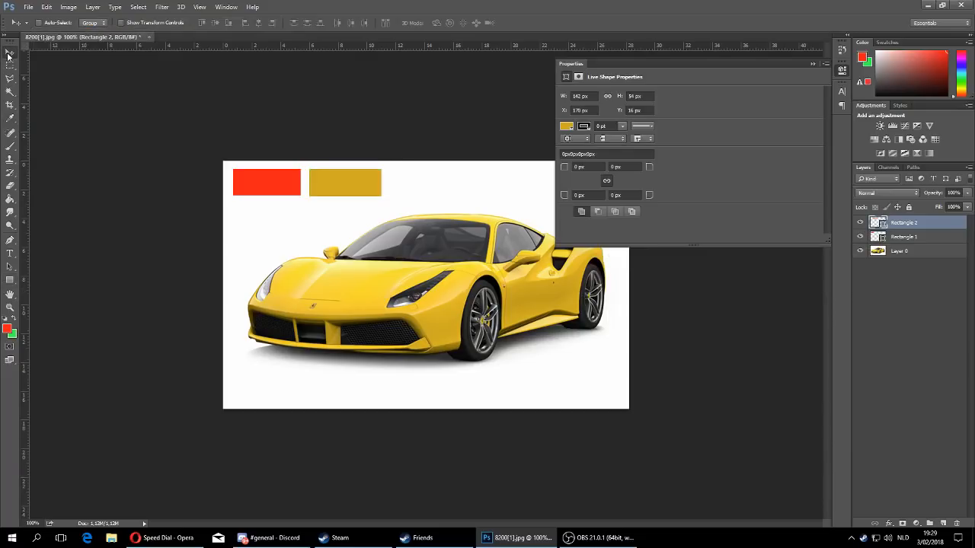
click(812, 64)
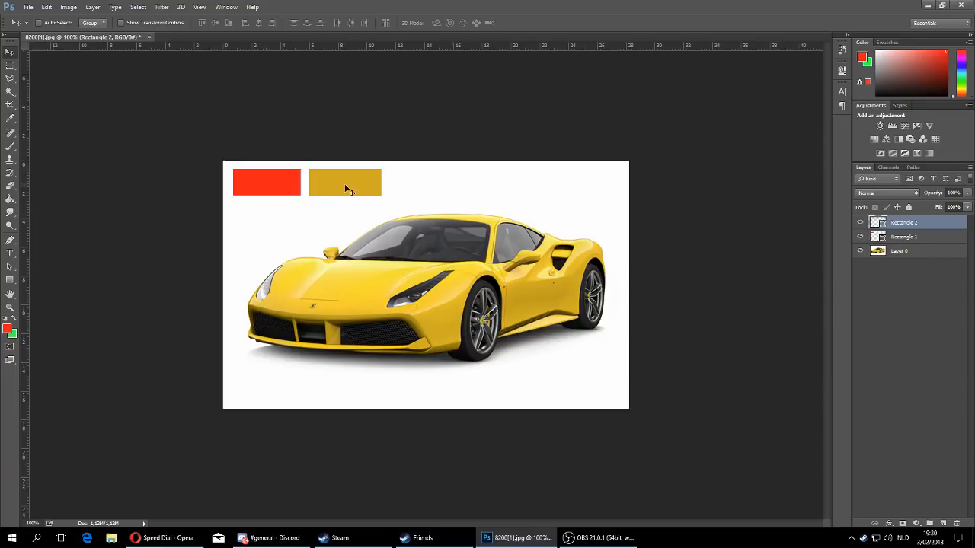
drag(342, 186, 334, 187)
- Add a Hue/Saturation adjustment layer and target the Yellows by sampling the yellow rectangle
click(10, 308)
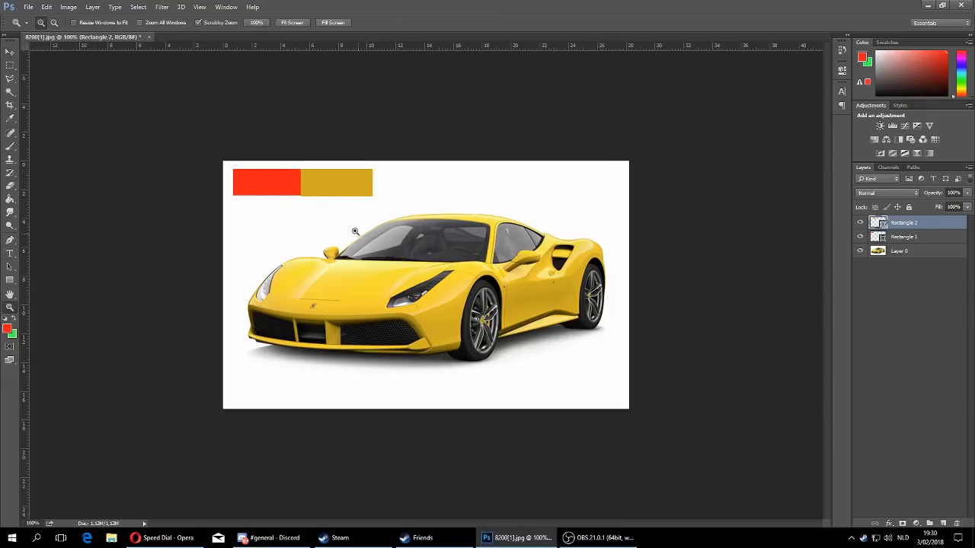
click(298, 196)
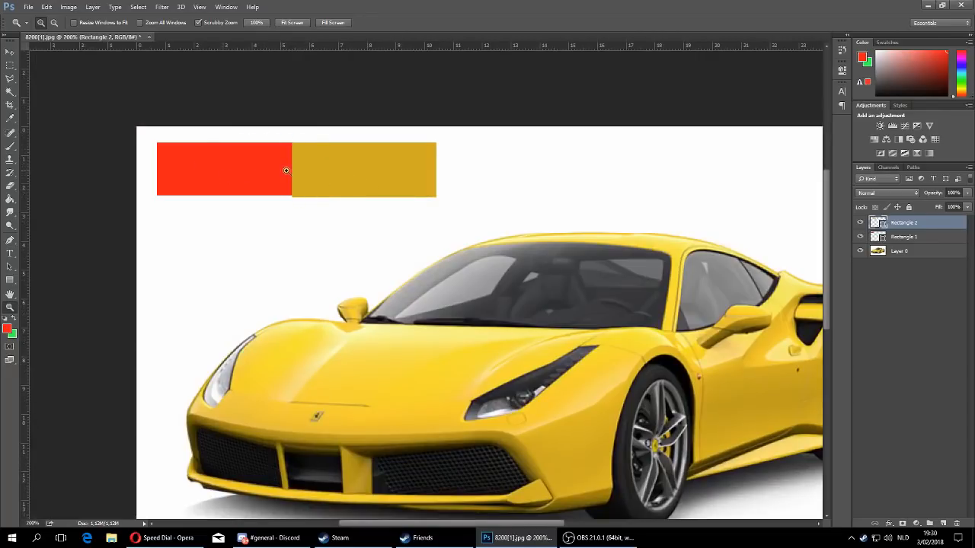
click(914, 523)
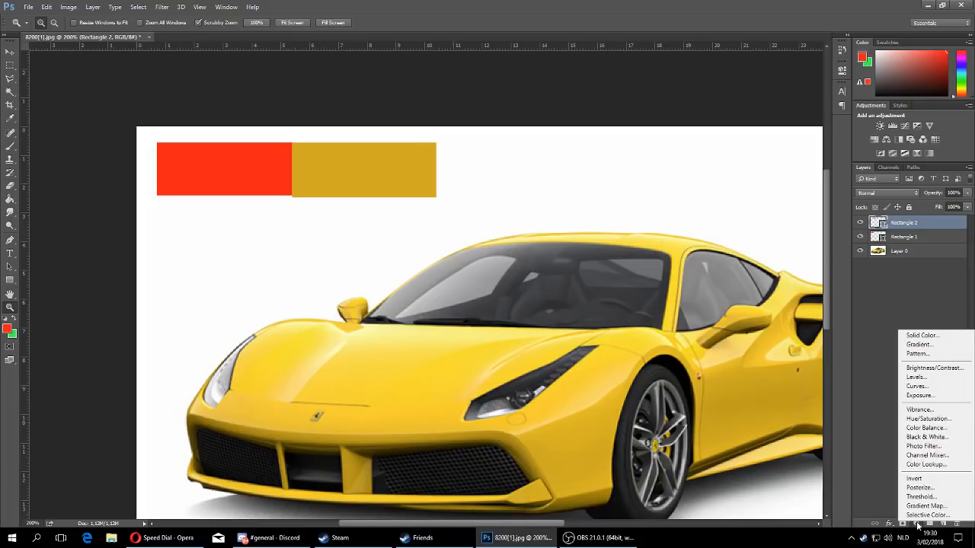
click(928, 419)
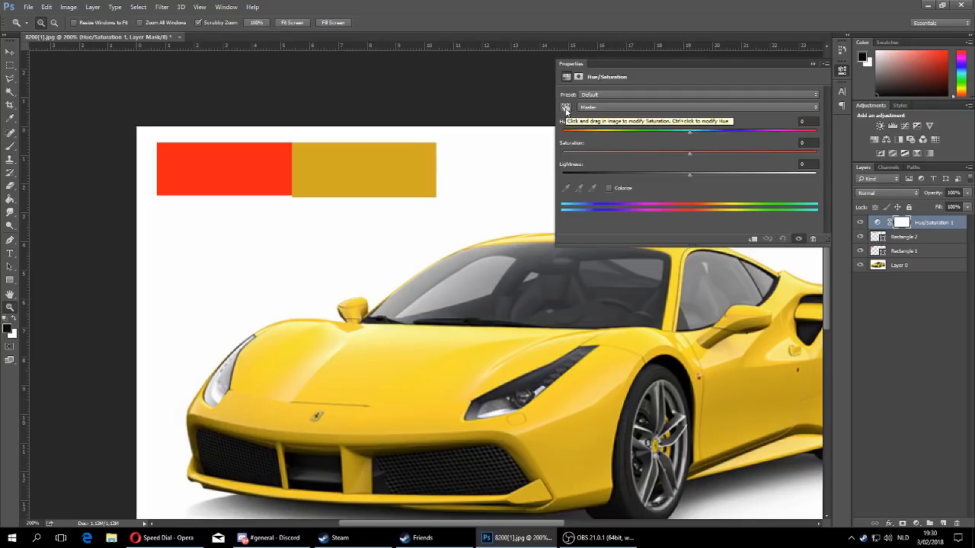
click(565, 109)
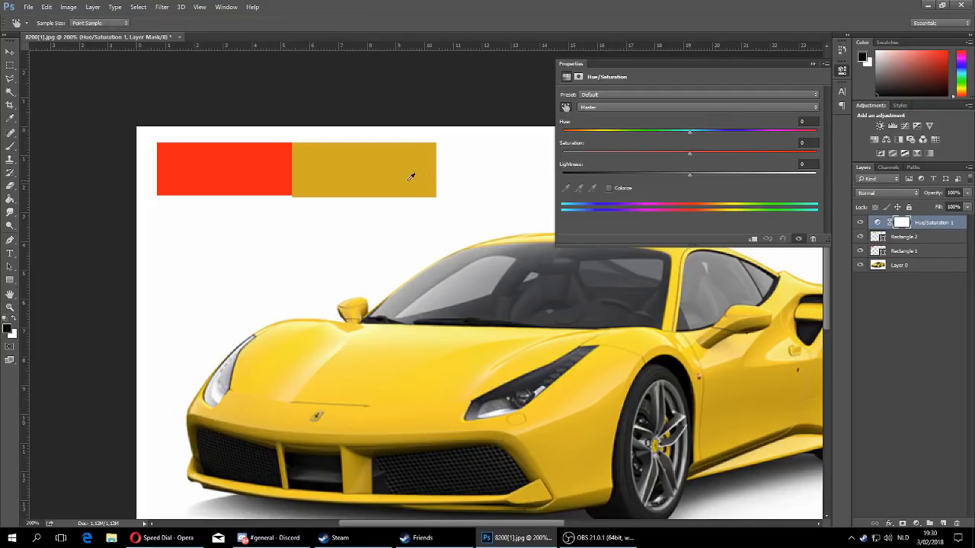
click(384, 171)
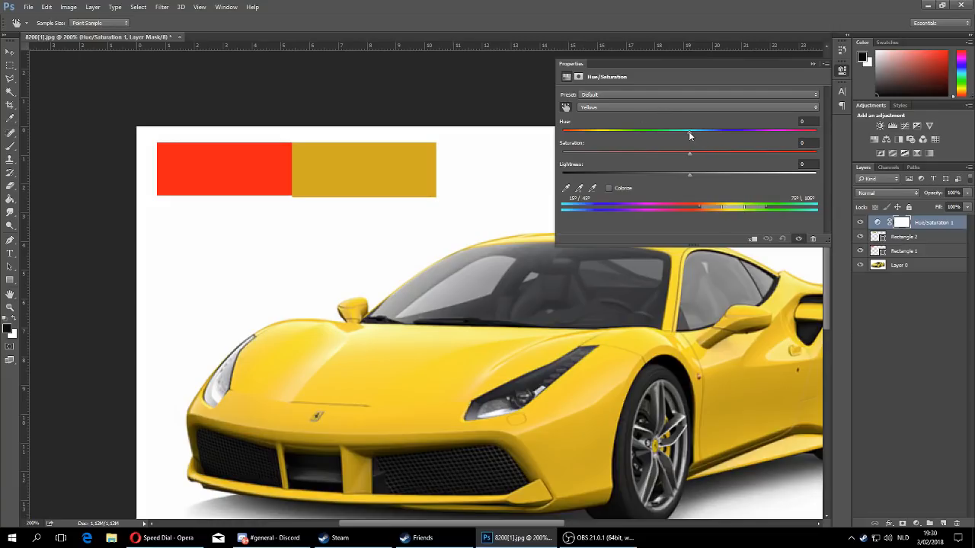
- Shift the Yellows hue to -180 and narrow the affected colour range to about 37°–84°, excluding the red rectangle
drag(690, 135, 535, 131)
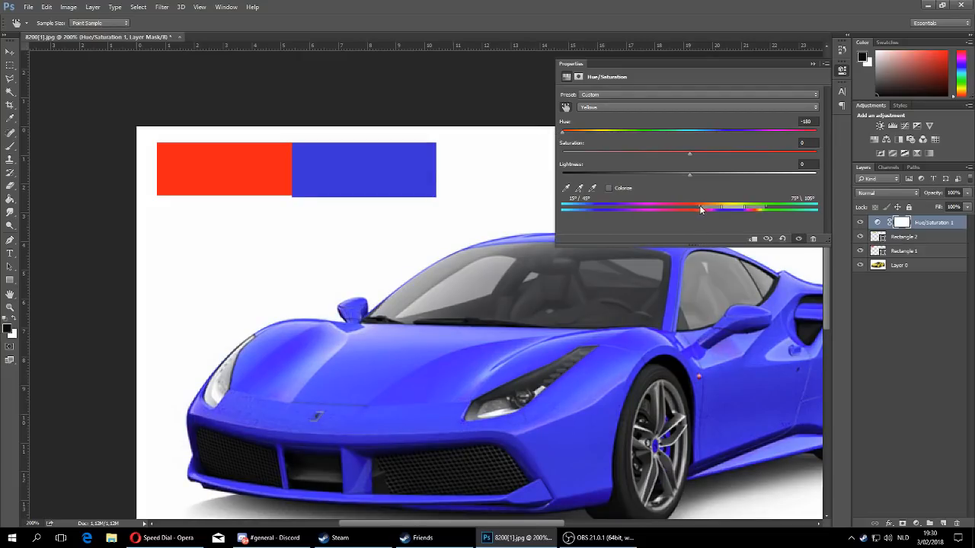
drag(702, 208, 645, 209)
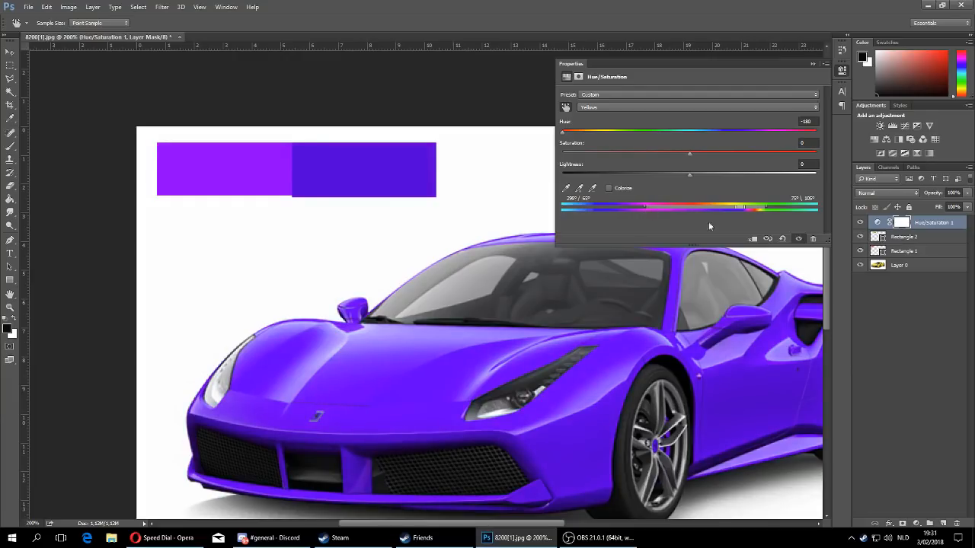
drag(748, 209, 646, 209)
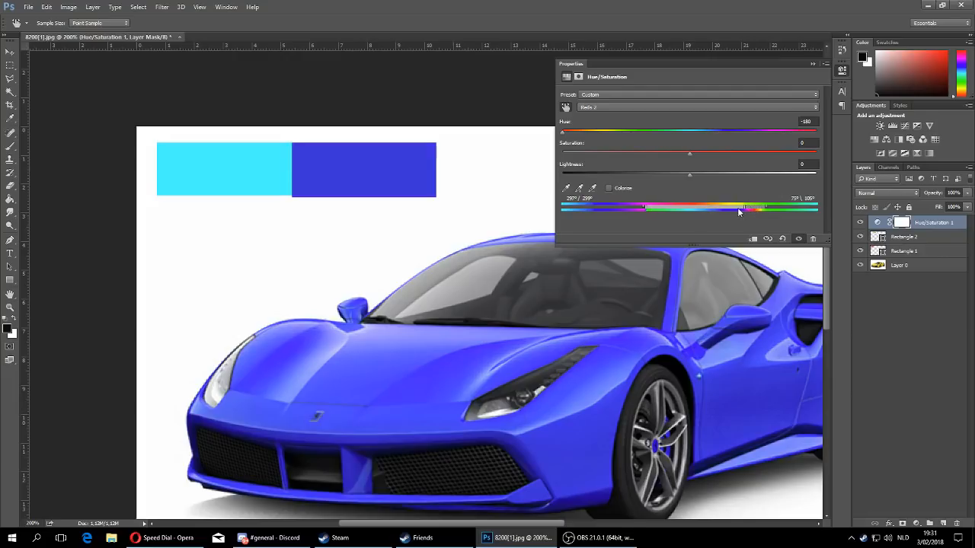
mouse_move(745, 211)
mouse_down()
mouse_move(765, 208)
mouse_move(743, 208)
mouse_up()
drag(645, 210, 710, 208)
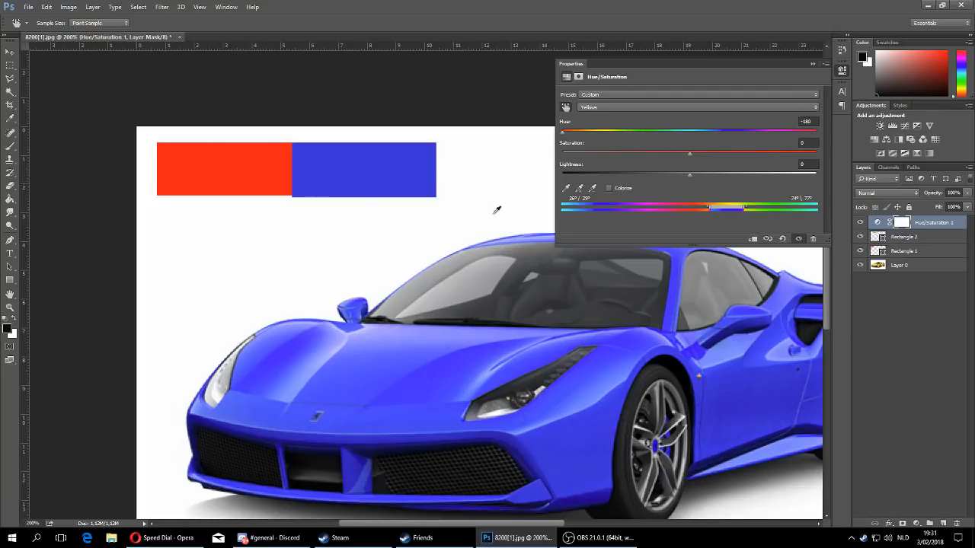
mouse_move(708, 210)
mouse_down()
mouse_move(644, 209)
mouse_move(717, 211)
mouse_up()
mouse_move(744, 210)
mouse_down()
mouse_move(724, 209)
mouse_move(748, 215)
mouse_up()
- Set the Yellows hue to -44 and raise their saturation slightly to match the red rectangle
drag(562, 135, 635, 141)
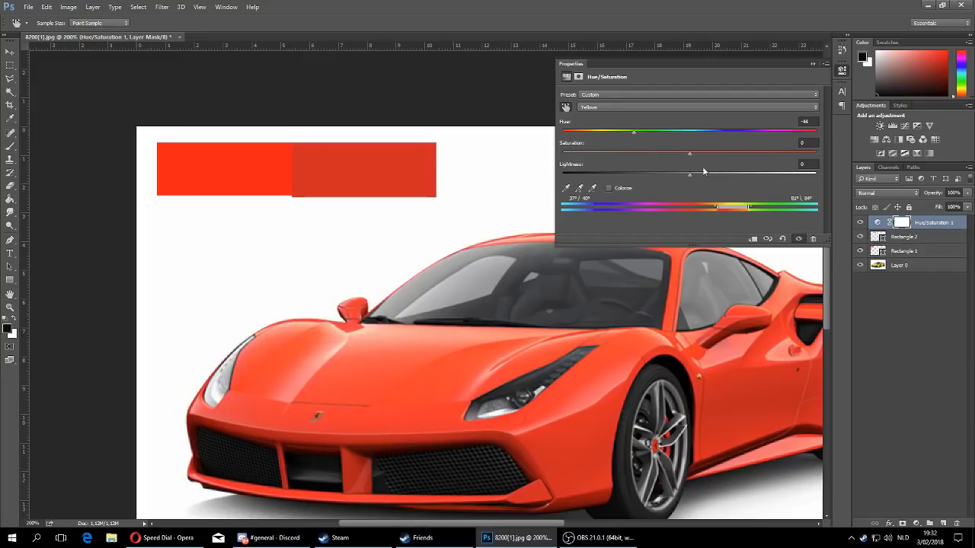
drag(690, 158, 707, 158)
click(813, 64)
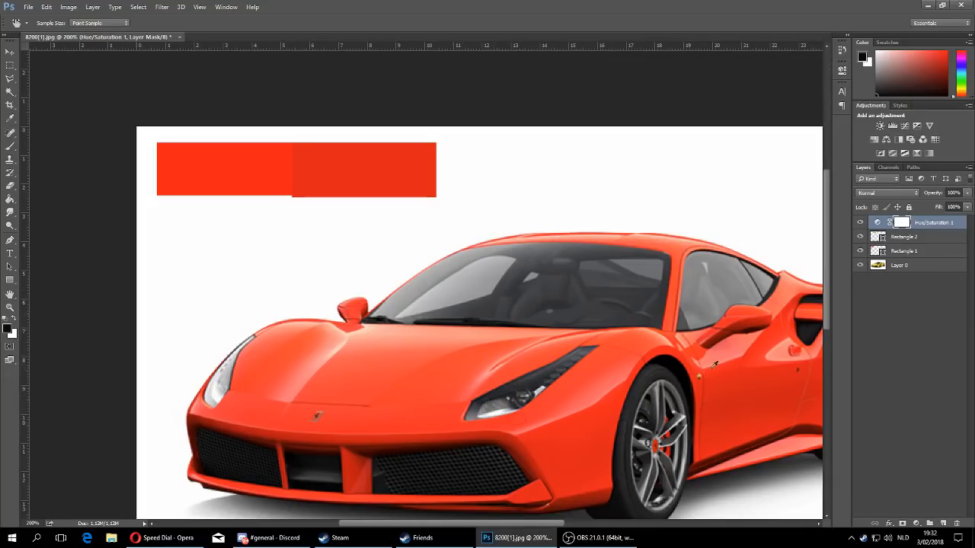
- Hide the Rectangle 2 and Rectangle 1 layers
click(10, 307)
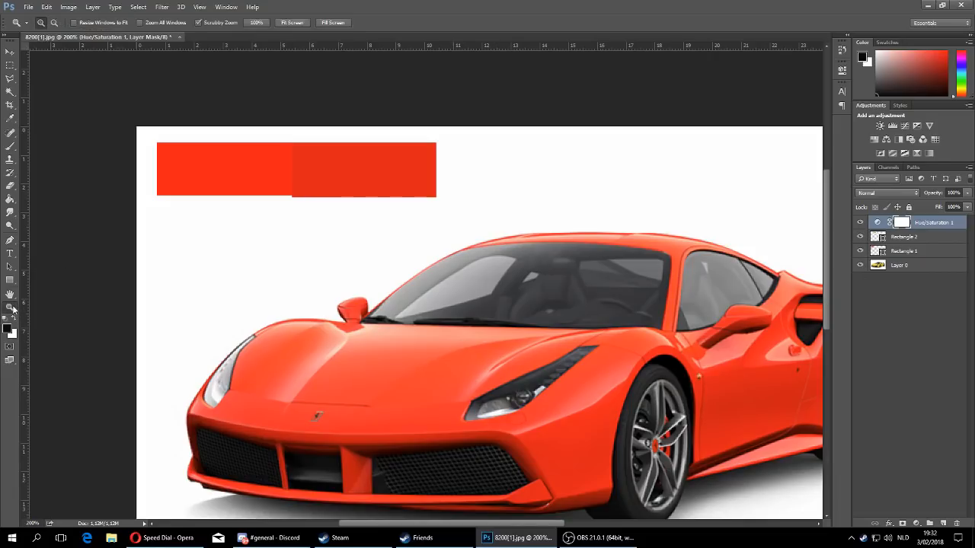
click(54, 22)
alt+click(566, 337)
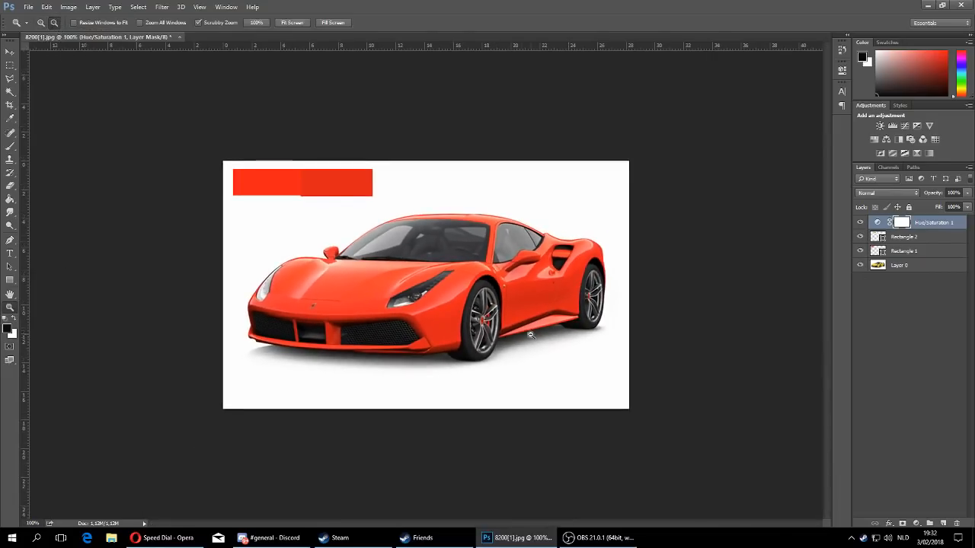
click(860, 237)
click(860, 250)
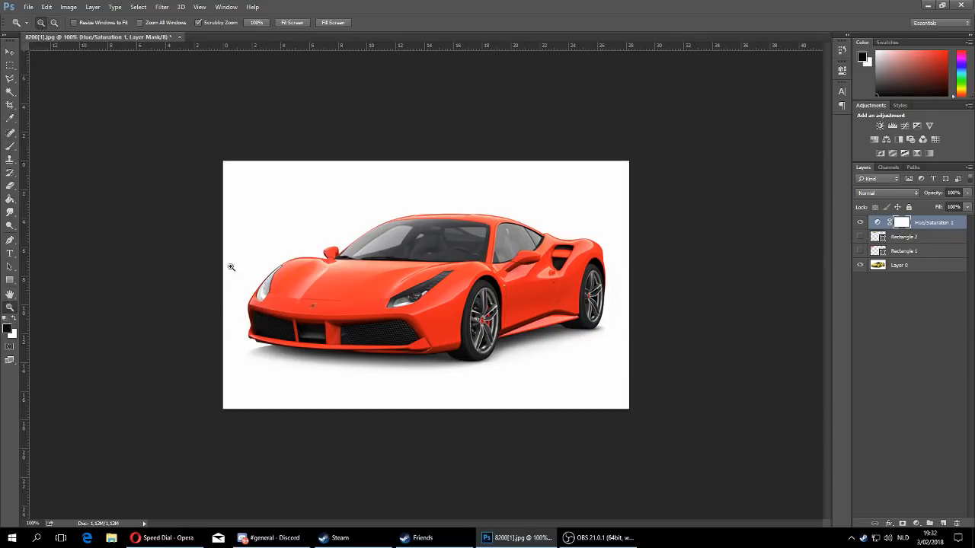
- Outline the Ferrari badge on the hood as a selection with the Polygonal Lasso tool
click(312, 306)
click(309, 312)
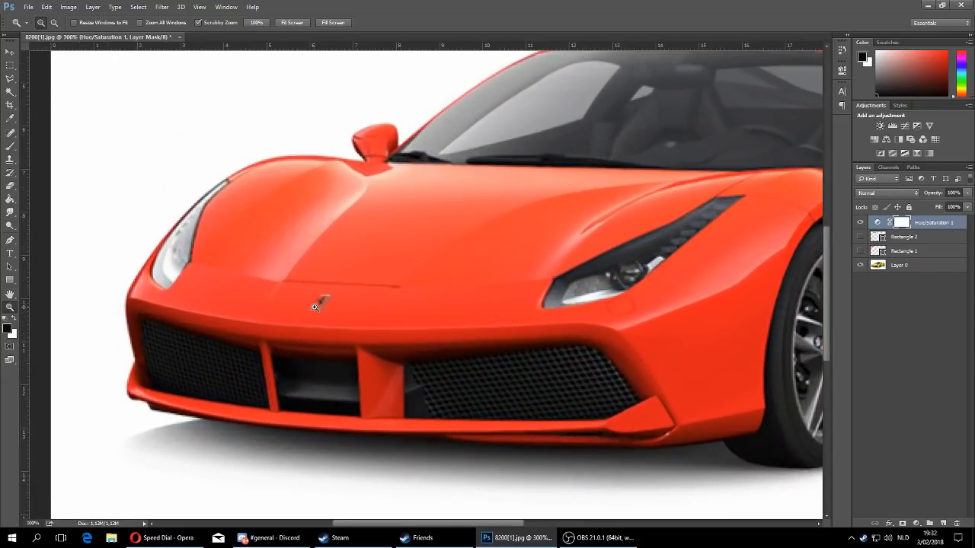
click(341, 314)
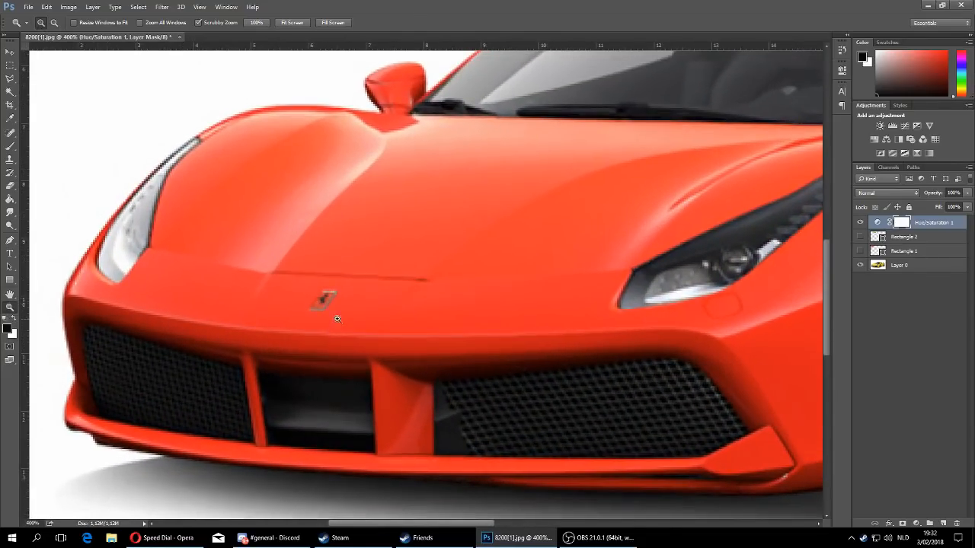
click(10, 79)
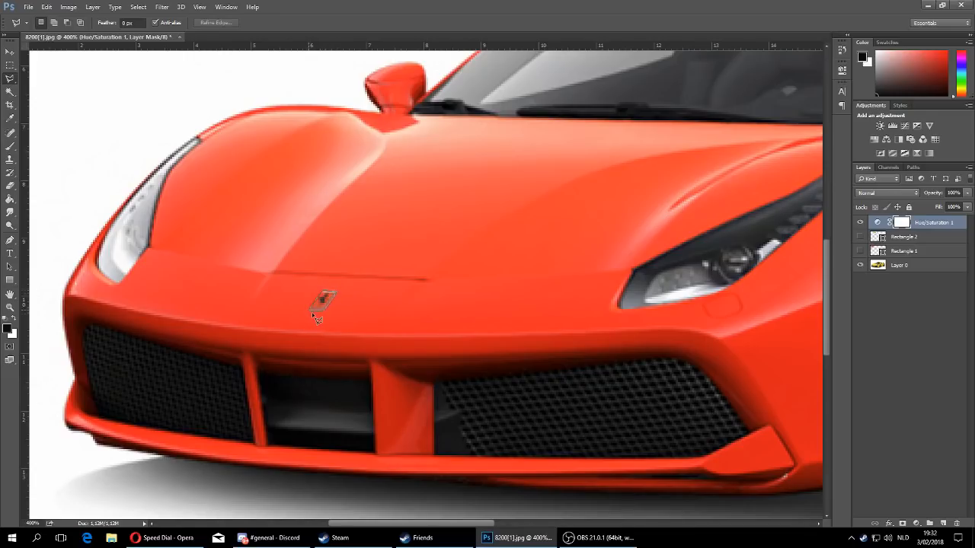
click(311, 312)
- Paint black over the selected badge on the Hue/Saturation mask to restore its original yellow, and deselect
click(10, 149)
mouse_move(319, 305)
mouse_down()
mouse_move(330, 297)
mouse_move(320, 316)
mouse_move(339, 290)
mouse_up()
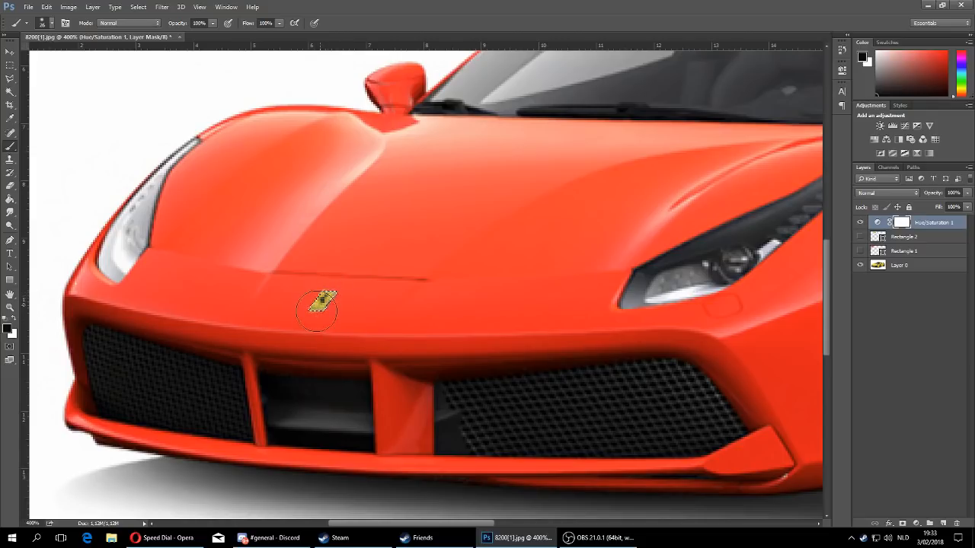
click(135, 8)
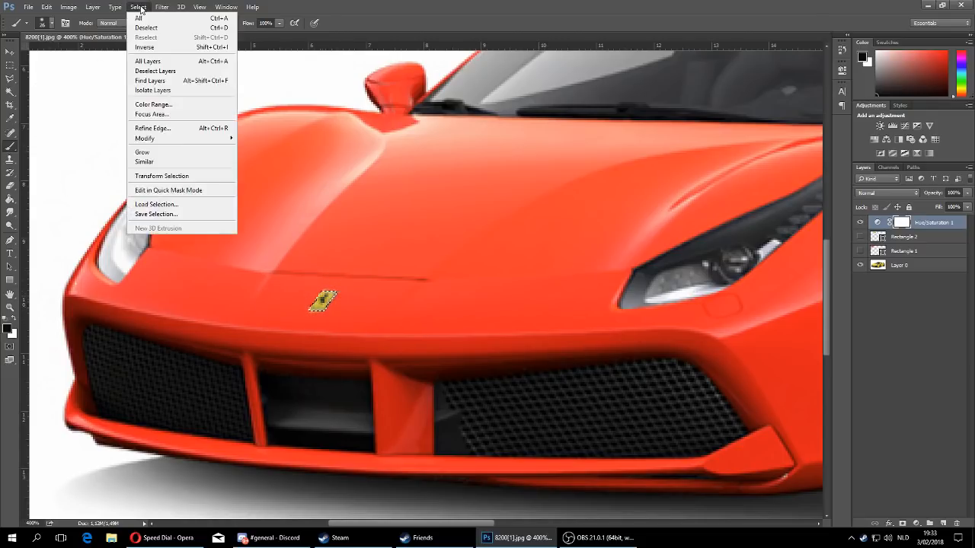
click(150, 30)
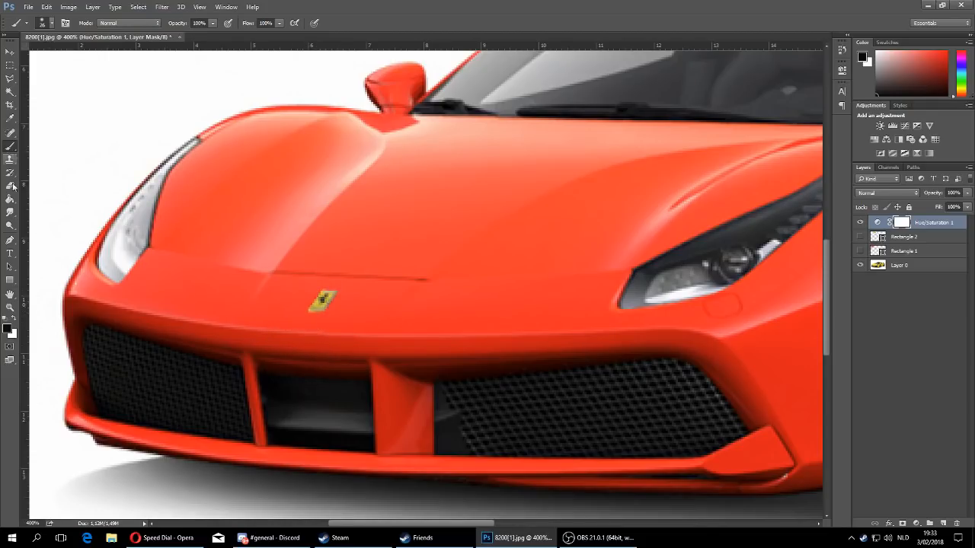
- Brush black on the Hue/Saturation mask over the centres and brake calipers of both visible wheels to restore their original yellow
click(13, 319)
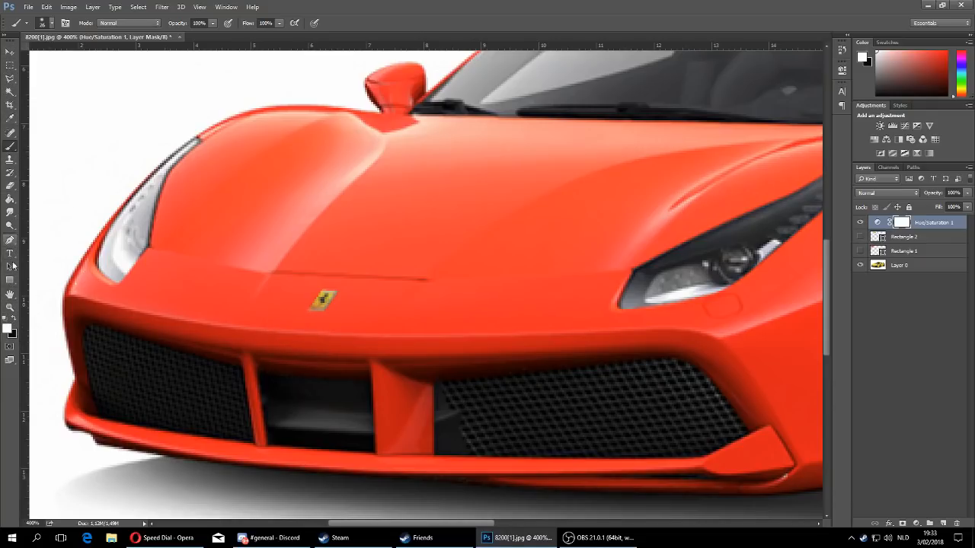
click(10, 307)
click(54, 22)
click(431, 249)
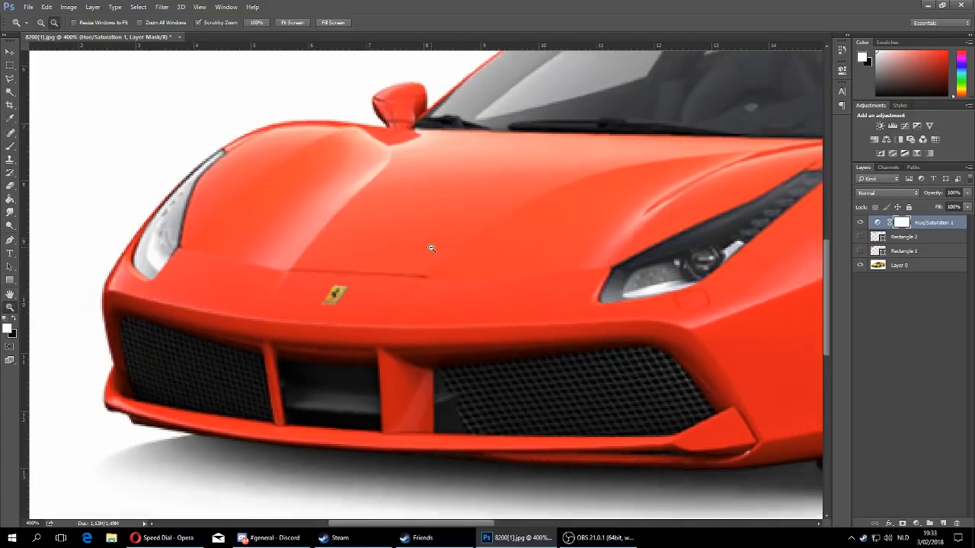
click(431, 248)
click(536, 233)
click(638, 227)
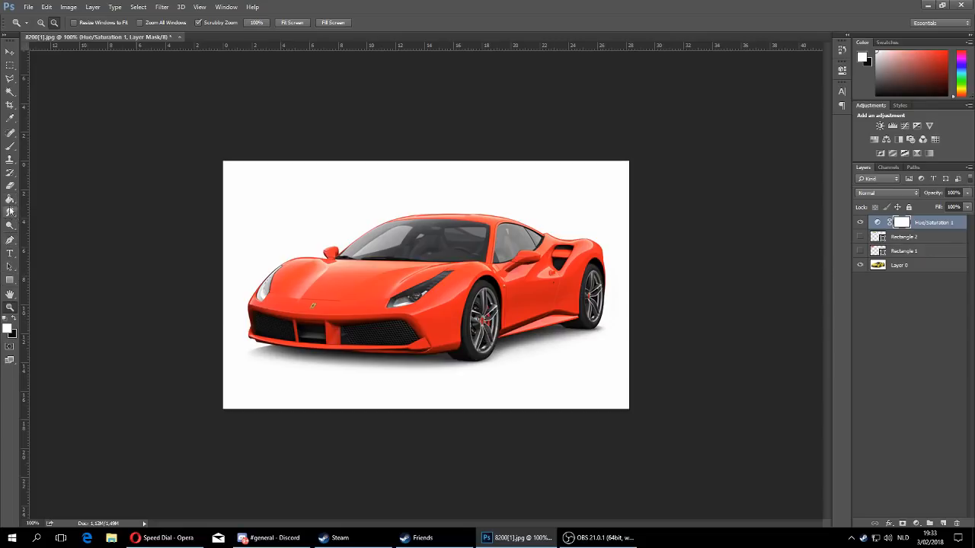
click(10, 145)
click(14, 319)
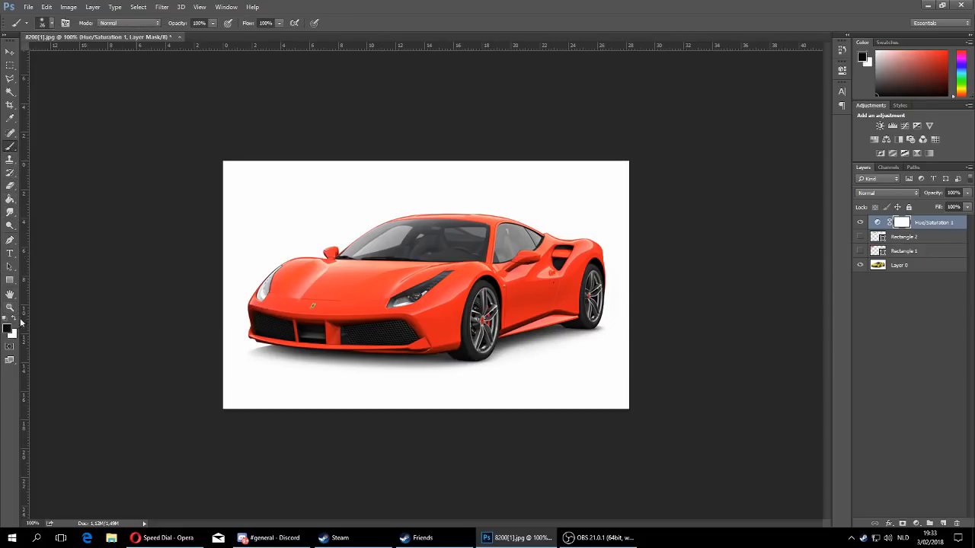
mouse_move(484, 323)
mouse_down()
mouse_move(486, 312)
mouse_move(483, 344)
mouse_move(480, 331)
mouse_up()
mouse_move(594, 302)
mouse_down()
mouse_move(595, 285)
mouse_move(594, 313)
mouse_up()
- Compare the car with and without the recolouring by toggling the Hue/Saturation layer's visibility
click(861, 222)
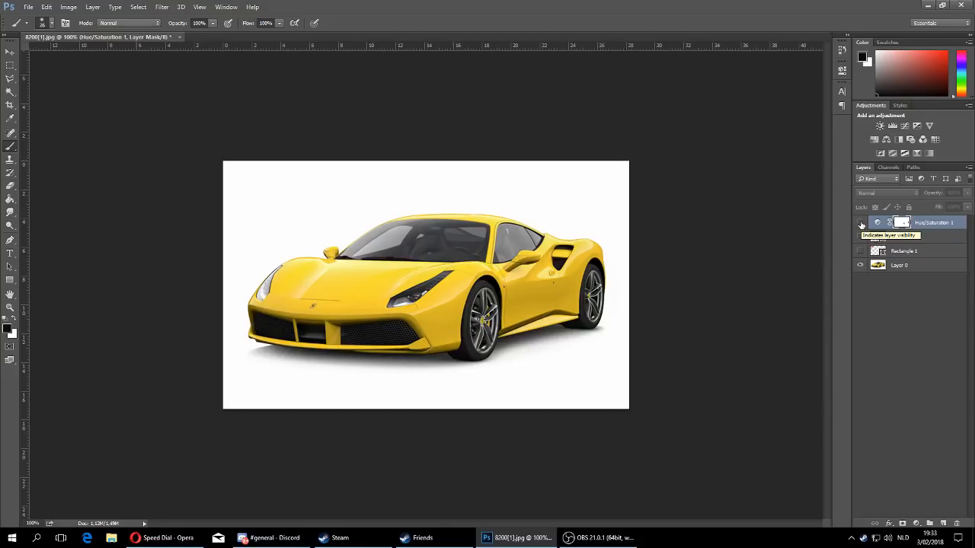
click(860, 223)
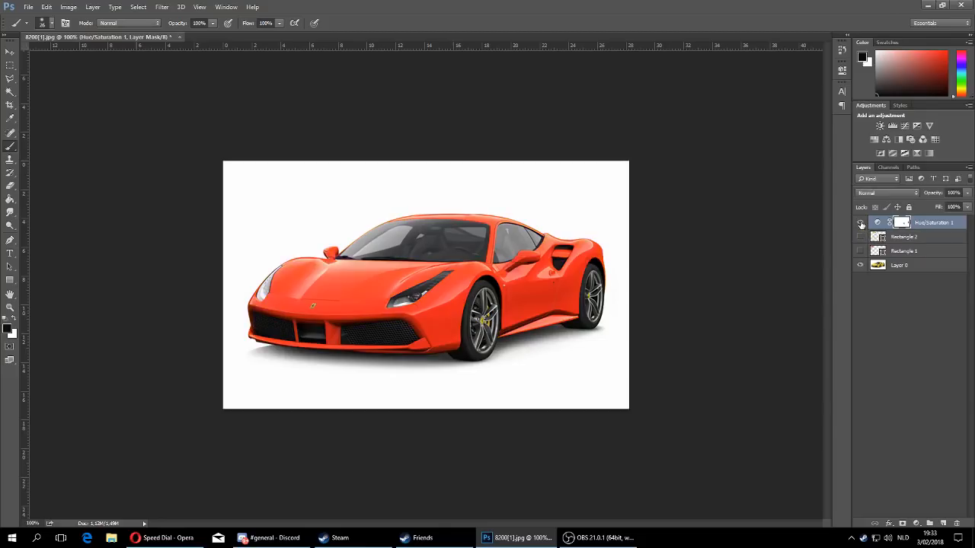